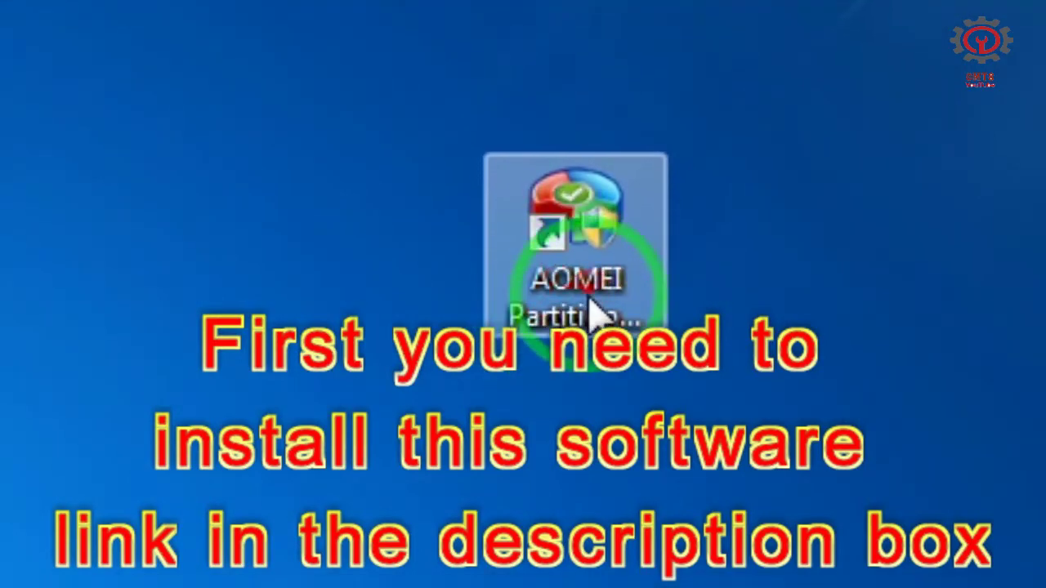
Step: Switch to Chrome and look through the Softonic download page for AOMEI Partition Assistant Server Edition
left_click(590, 301)
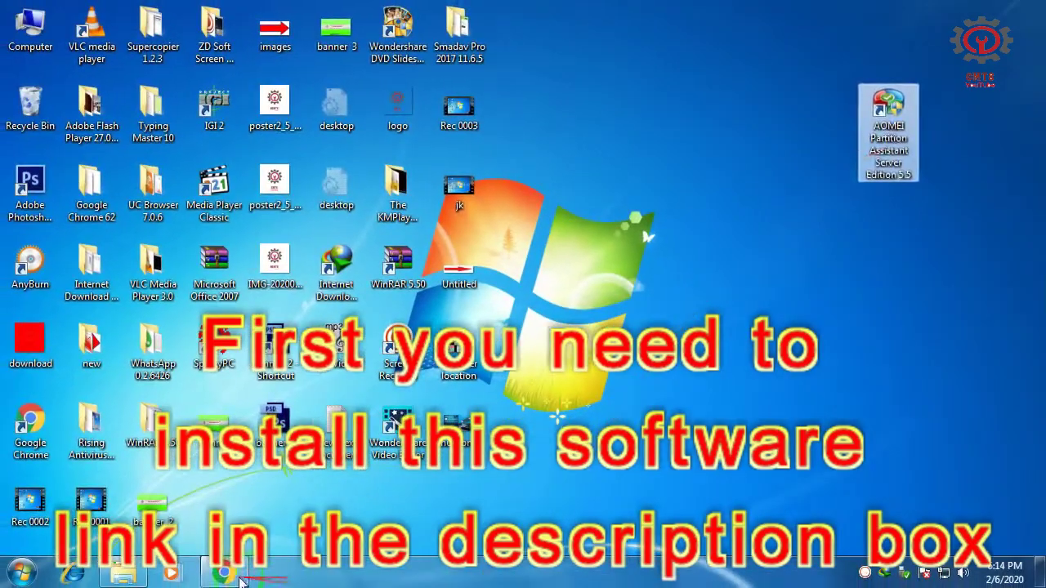
left_click(241, 582)
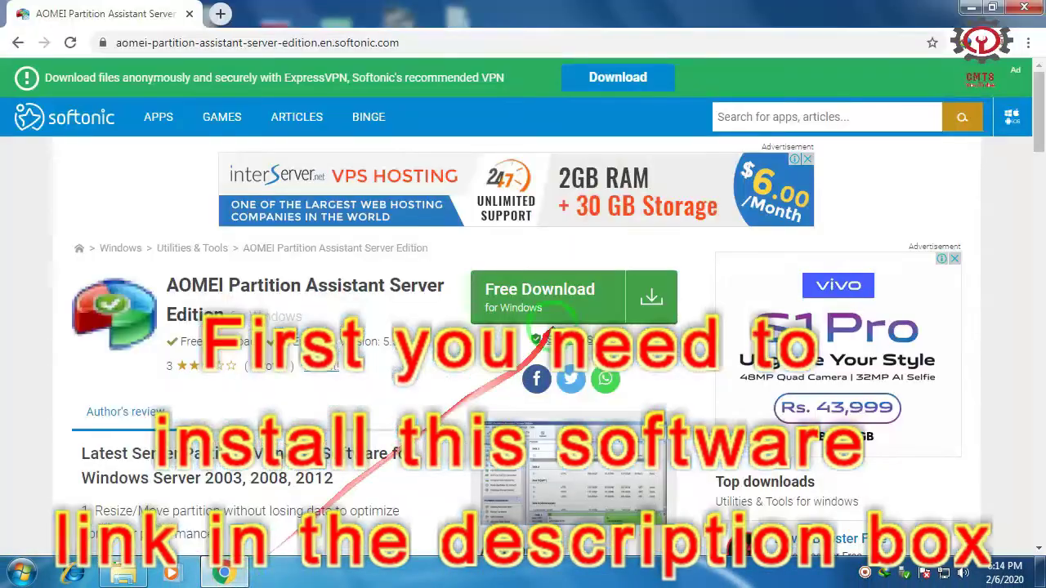
scroll(549, 324, "down", 9)
scroll(553, 327, "down", 3)
scroll(553, 327, "up", 12)
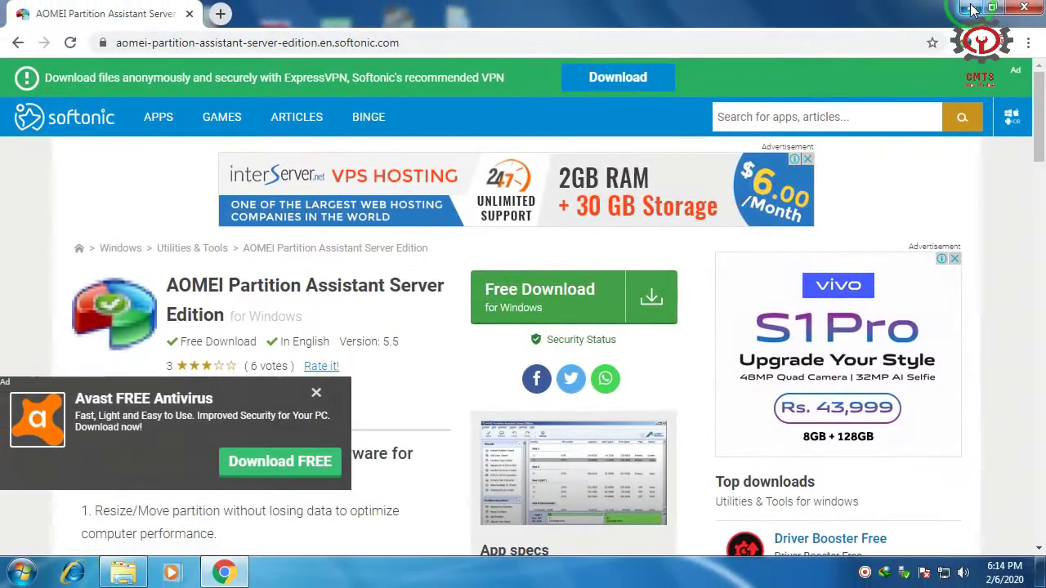
Step: Minimize the browser and check the capacity of the PartAssist_WinPE (J:) USB drive in Windows Explorer
left_click(970, 8)
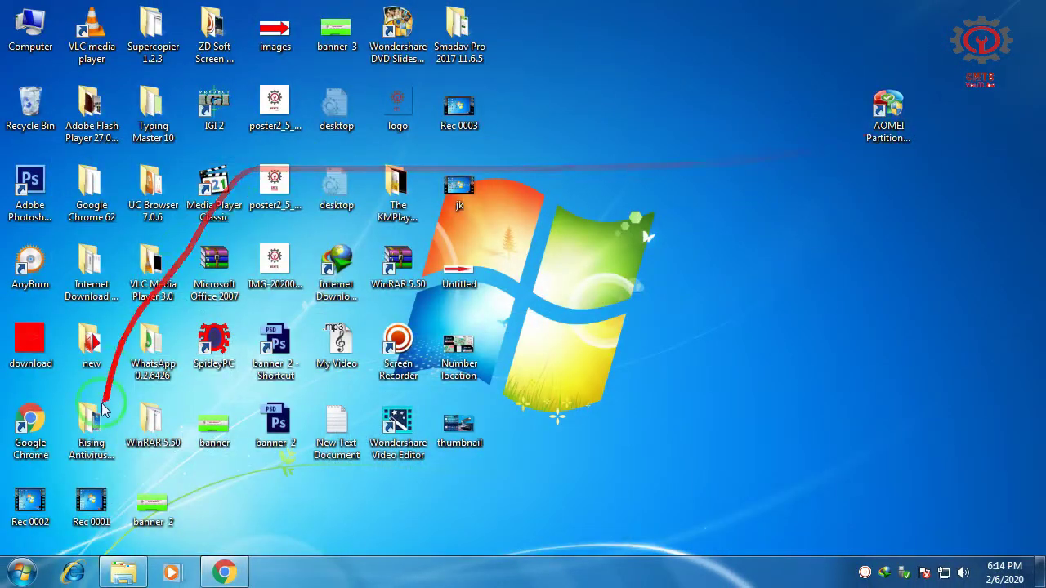
left_click(120, 575)
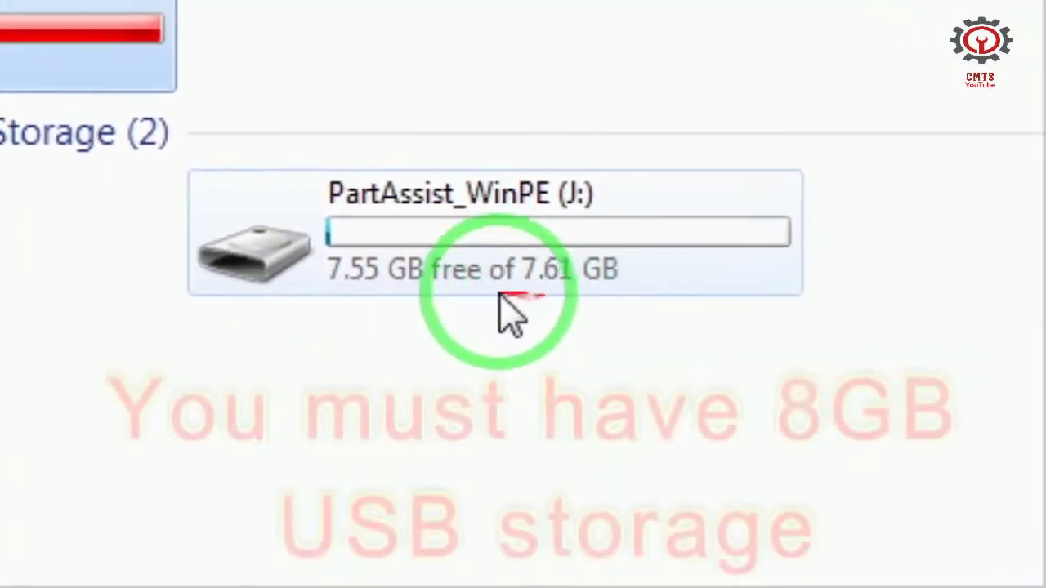
mouse_move(523, 315)
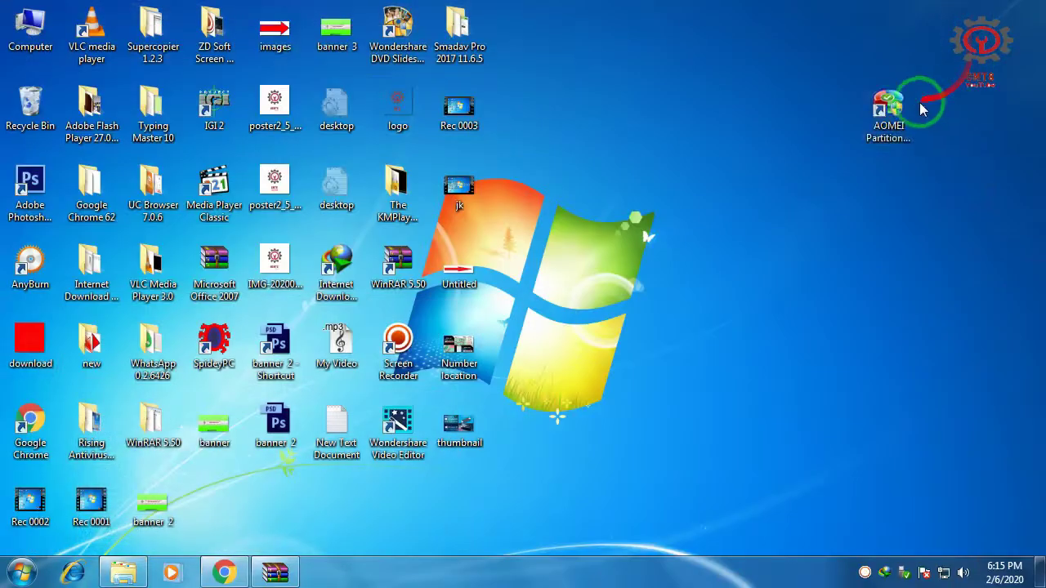
Step: Launch AOMEI Partition Assistant Server Edition from the desktop and dismiss the registration and upgrade dialogs
right_click(907, 110)
left_click(862, 116)
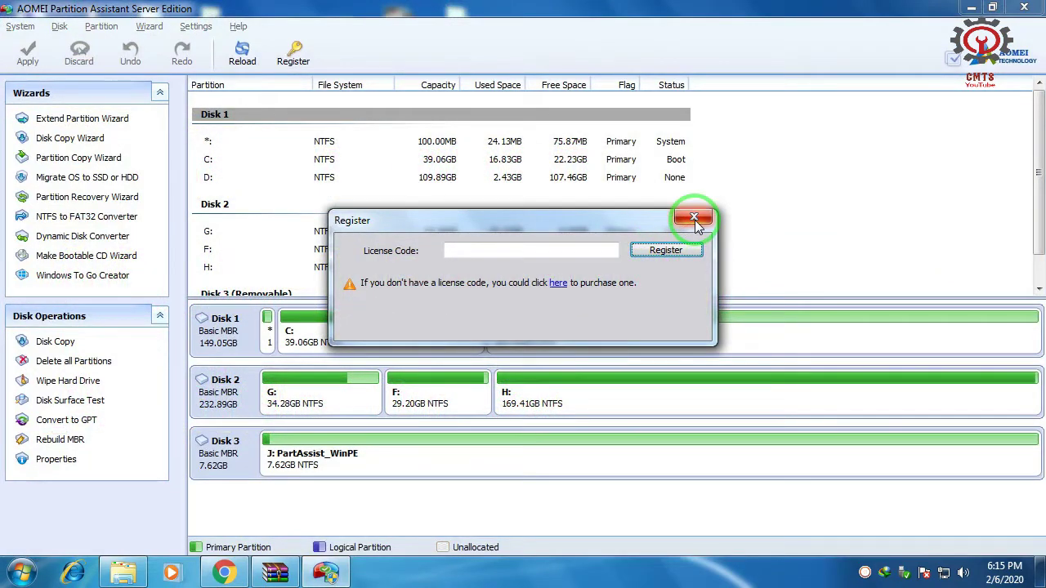
left_click(693, 219)
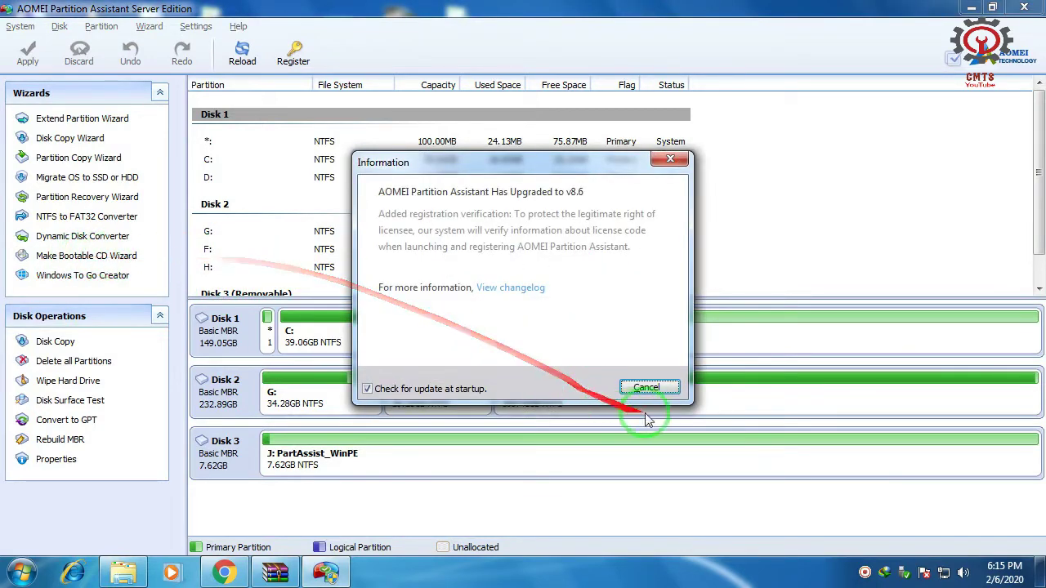
left_click(637, 387)
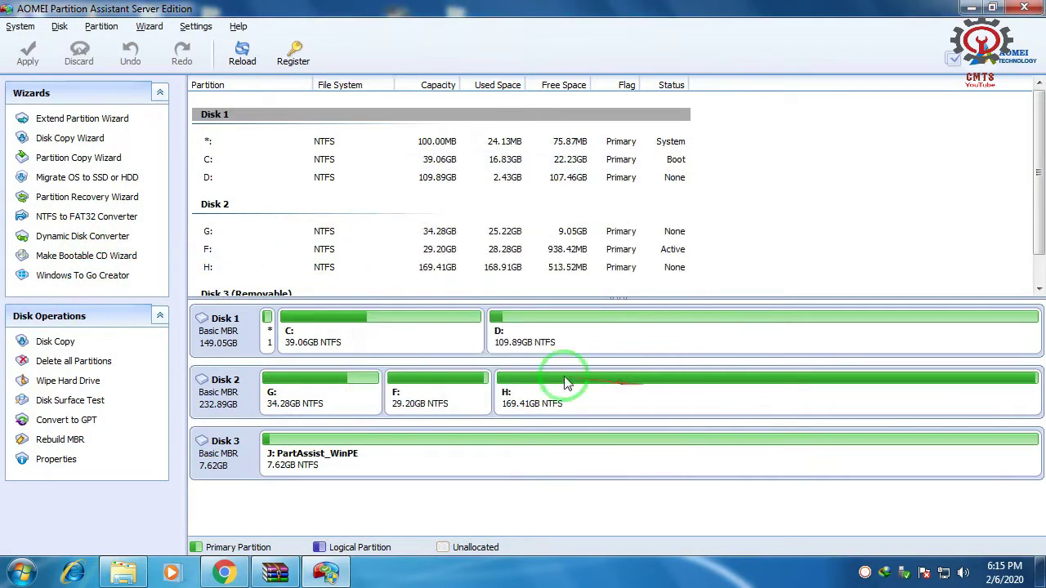
Step: Start the Make Bootable CD Wizard and choose USB Boot Device with Generic Flash Disk (J:) as the target
left_click(95, 257)
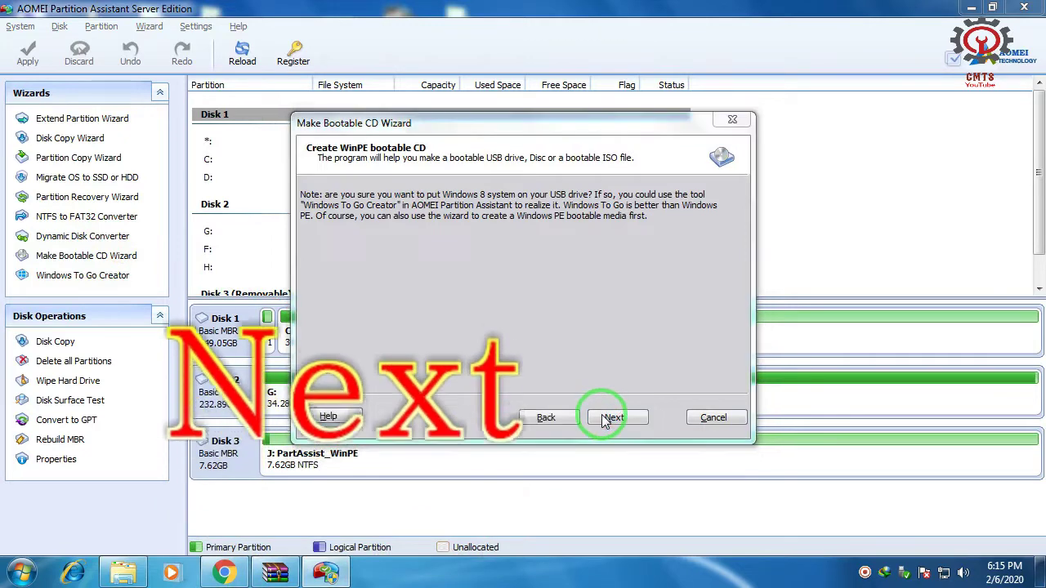
left_click(605, 417)
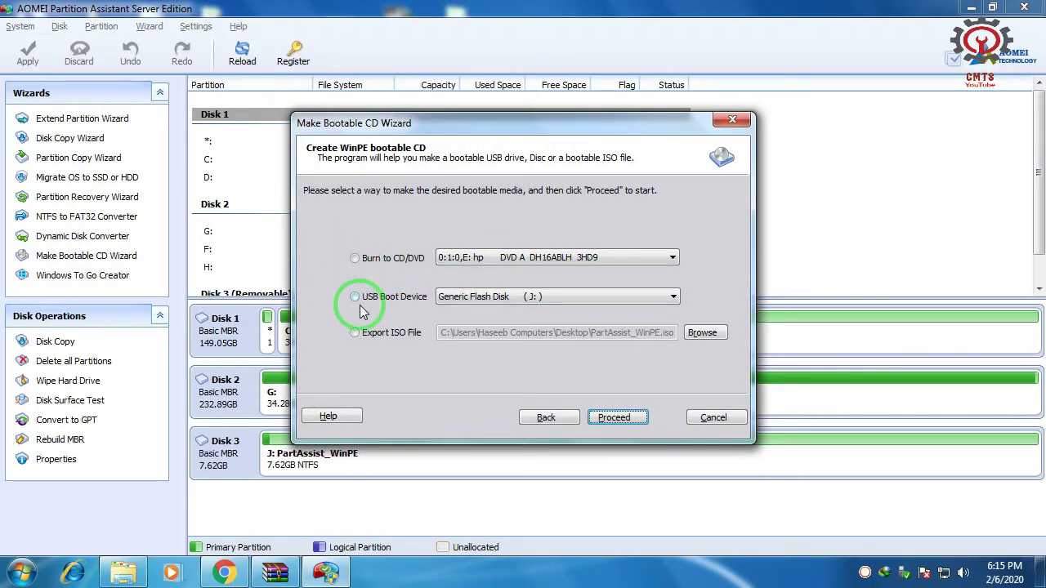
left_click(391, 310)
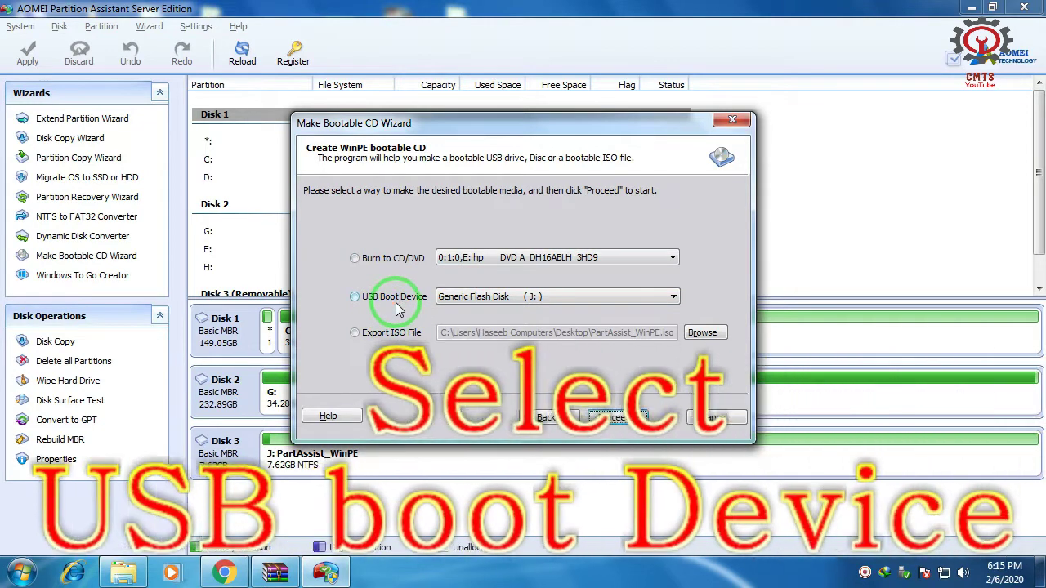
left_click(355, 298)
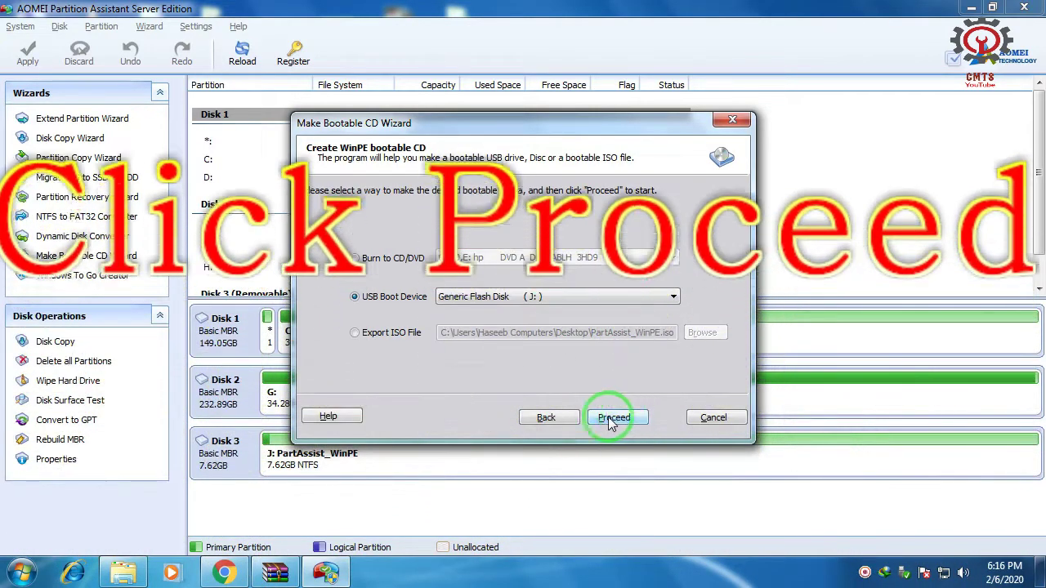
Step: Create the bootable USB drive, agreeing to format the flash disk, then finish the wizard and close the program
left_click(614, 418)
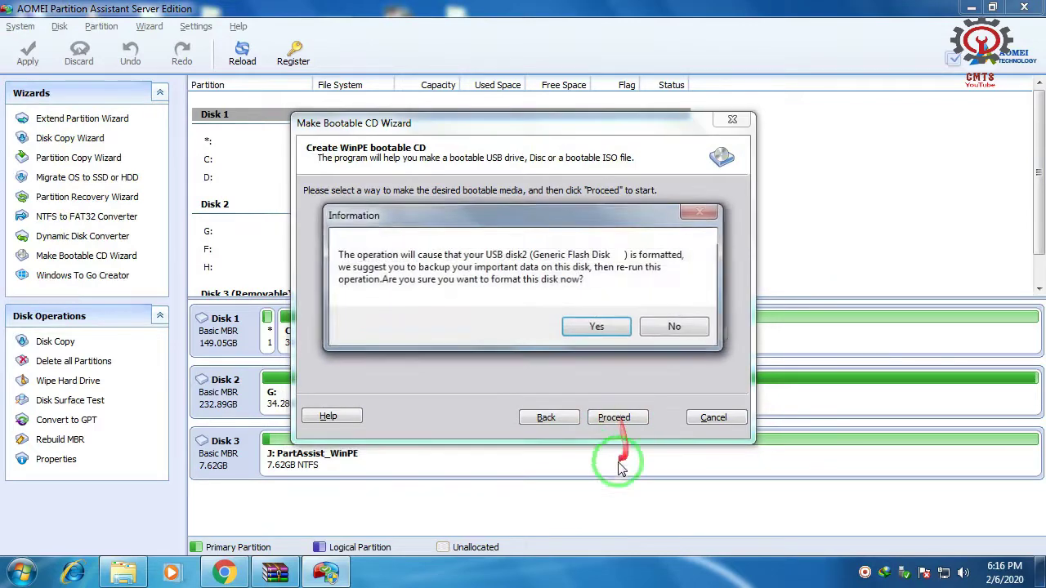
left_click(596, 328)
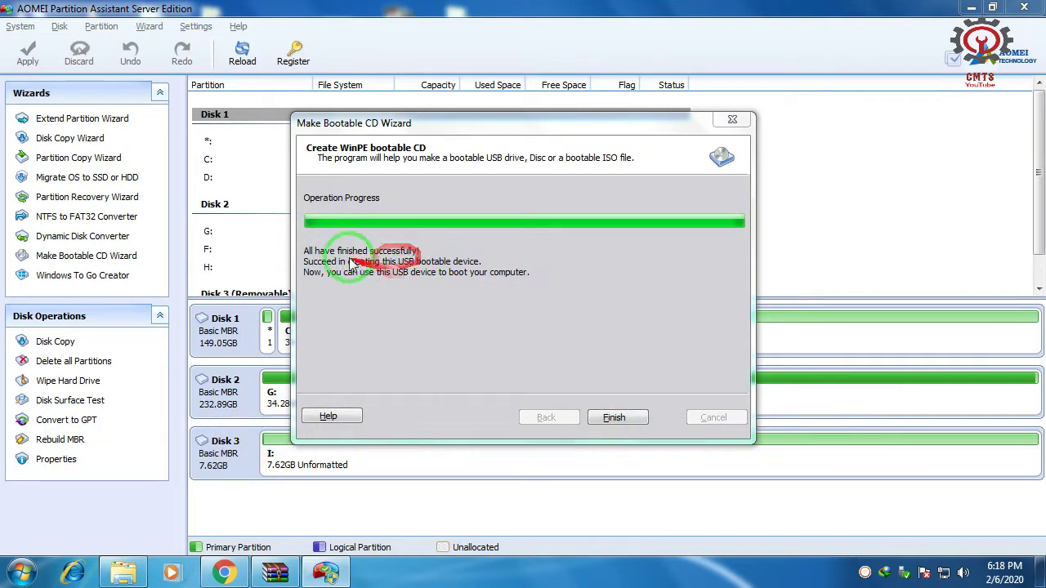
left_click(613, 418)
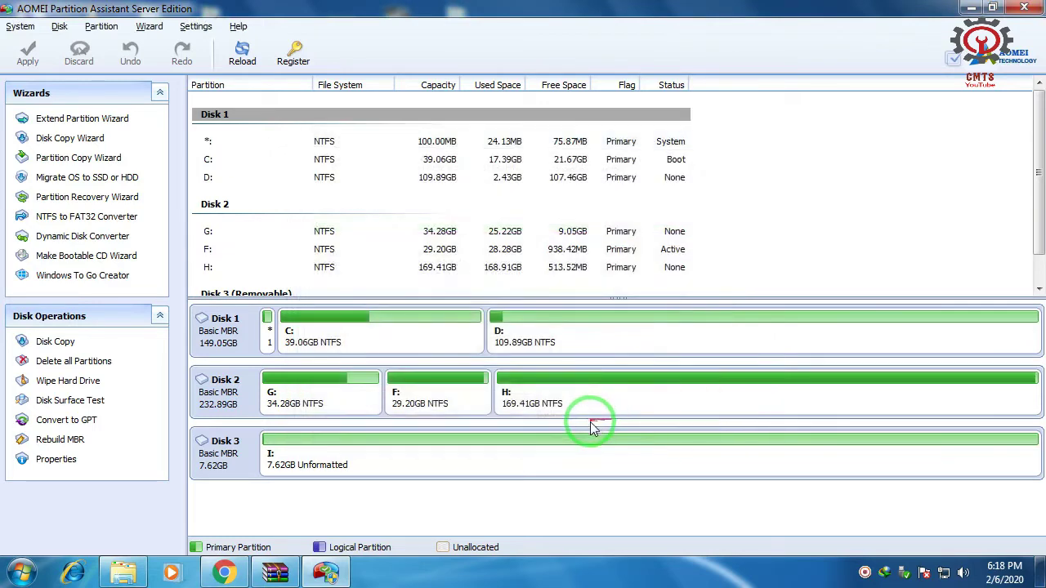
left_click(1025, 8)
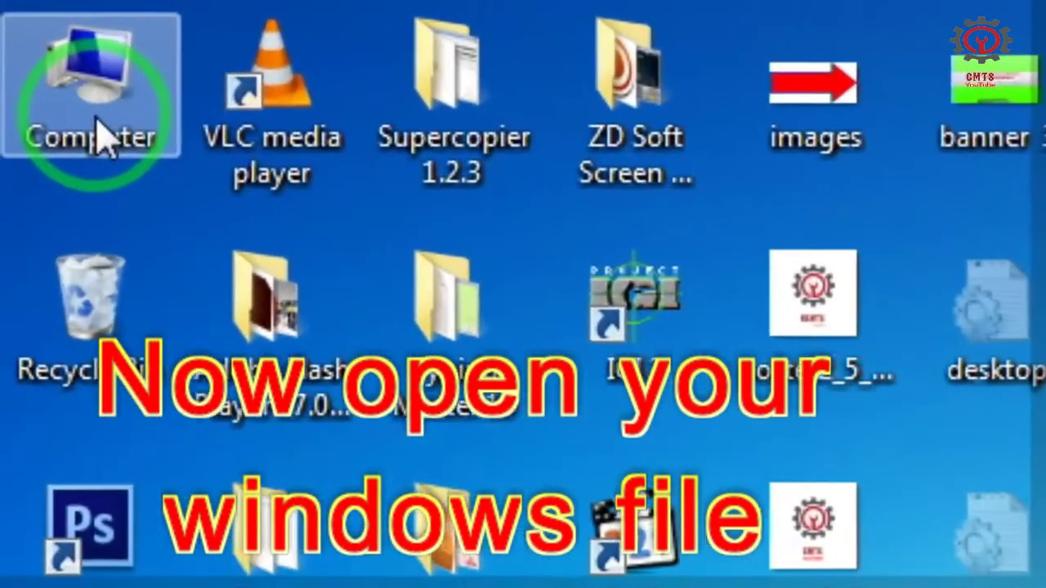
Step: Open Windows Folder on Local Disk (H:) from Computer and maximize its window
right_click(122, 128)
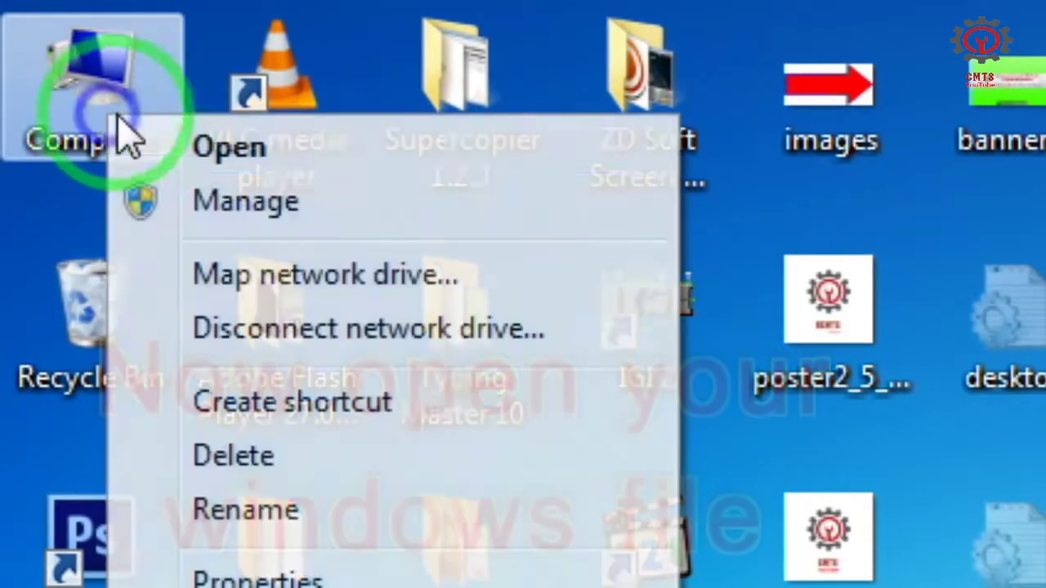
left_click(160, 145)
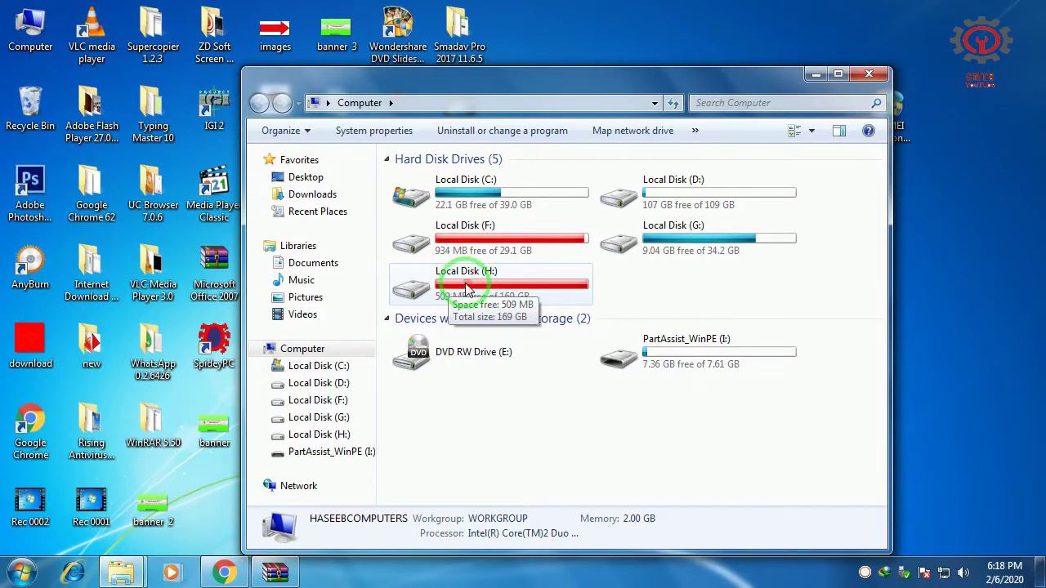
right_click(466, 290)
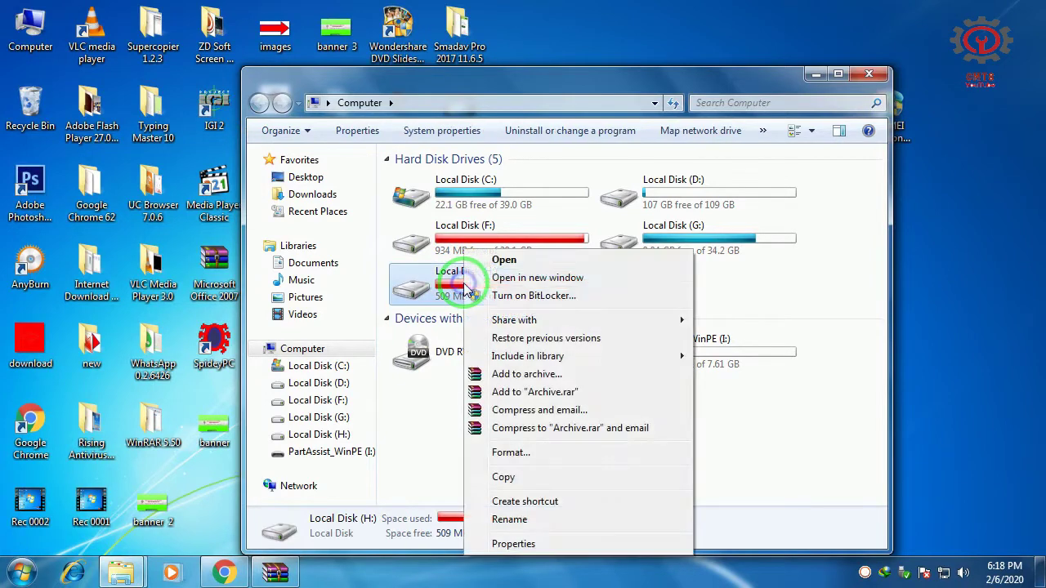
left_click(479, 262)
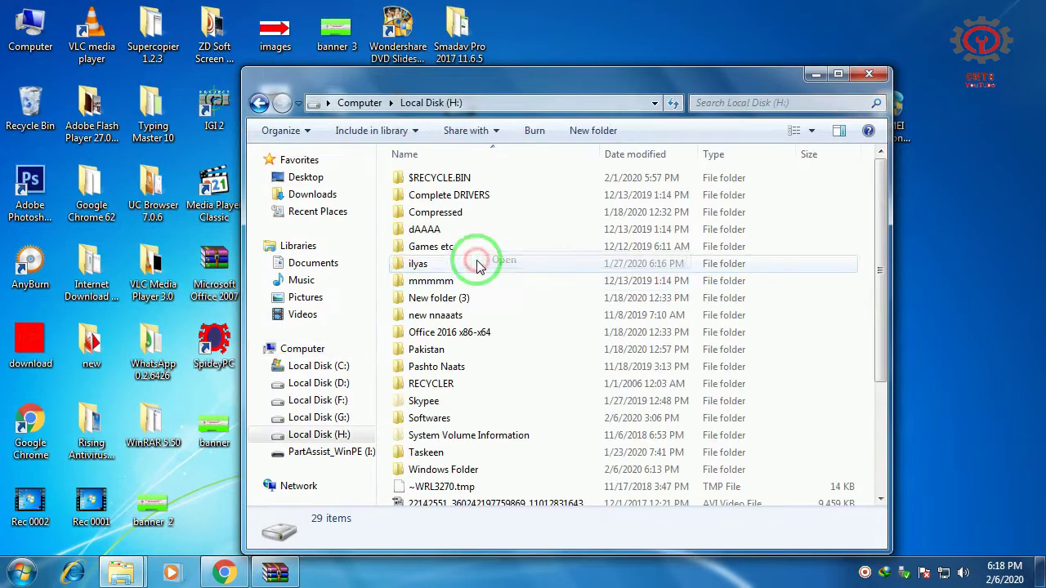
right_click(460, 474)
left_click(495, 117)
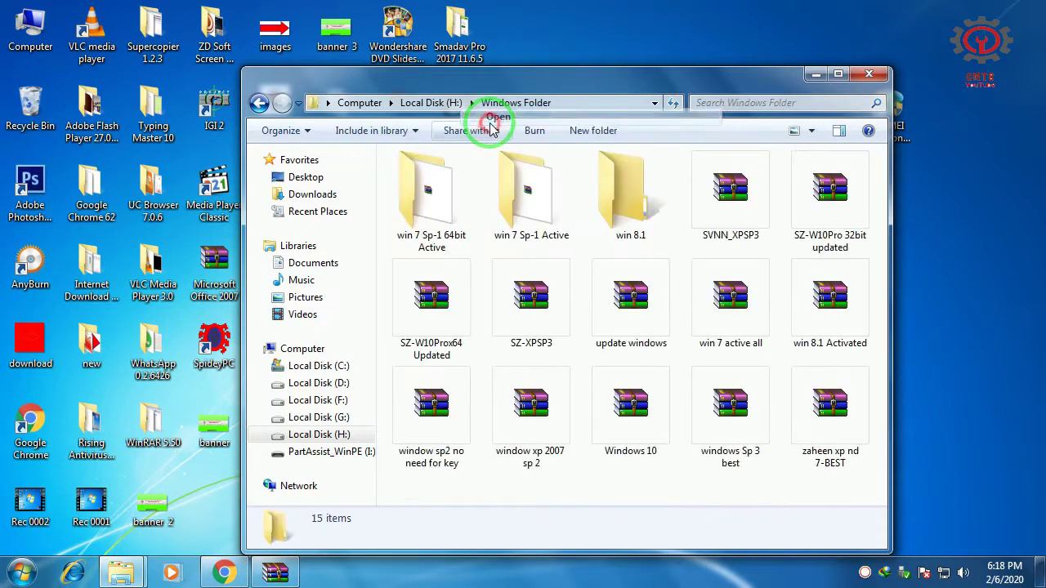
left_click(838, 74)
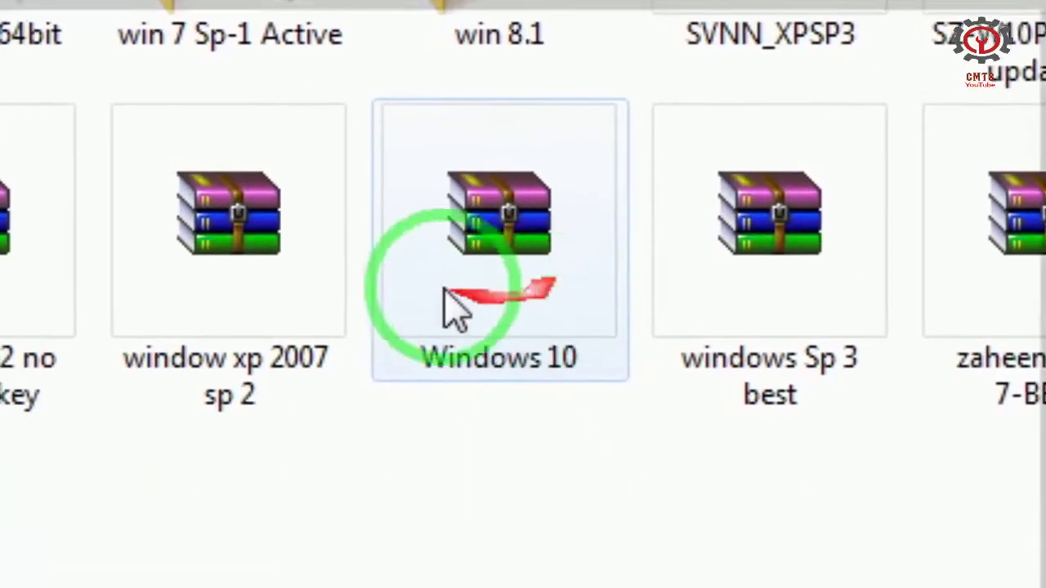
Step: Open the Windows 10 disc image in WinRAR and select all of its folders and files
right_click(535, 314)
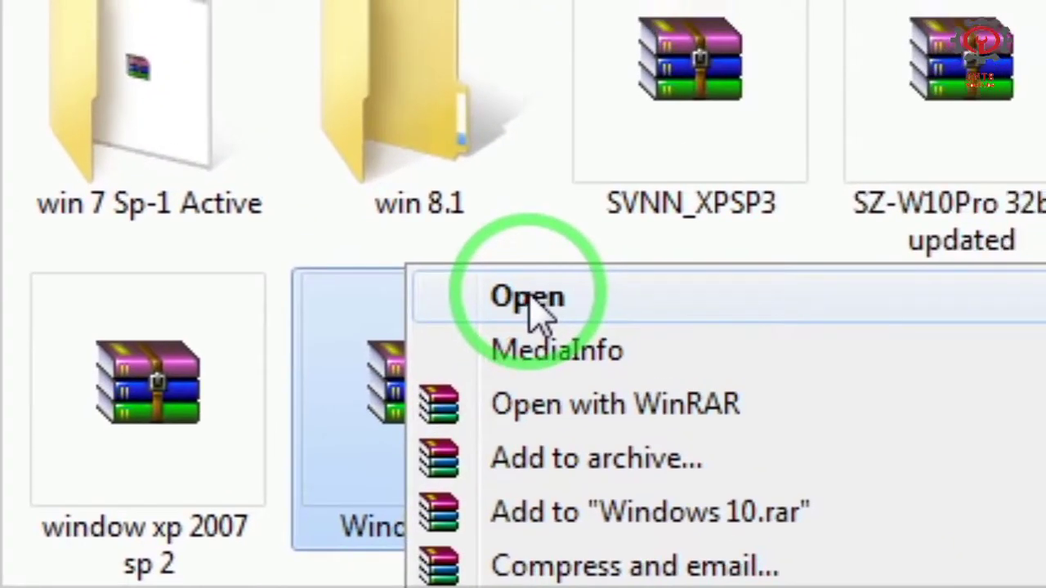
left_click(658, 151)
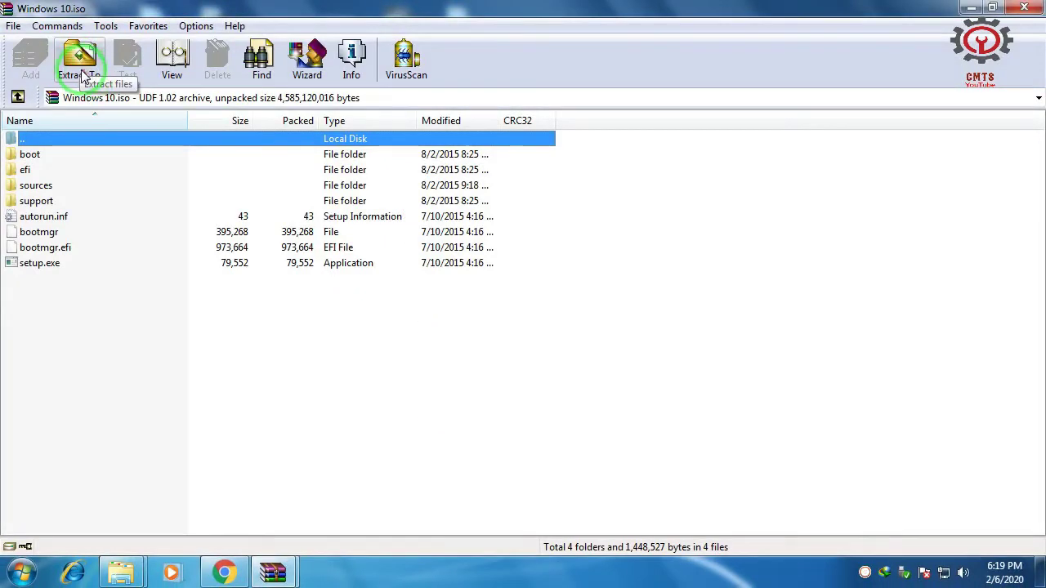
left_click_drag(64, 327, 20, 145)
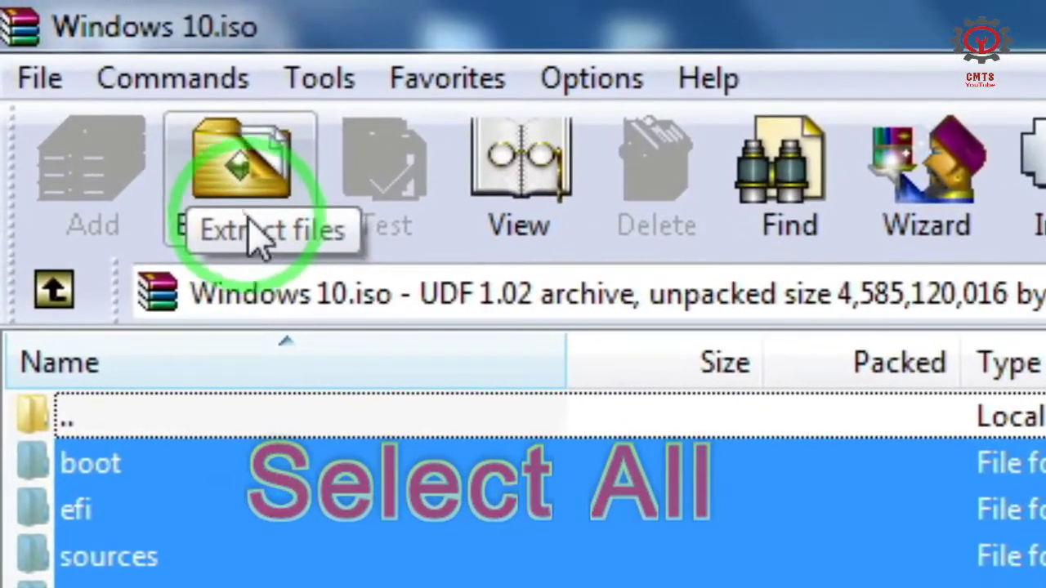
Step: Extract the selected files to the PartAssist_WinPE (I:) drive, overwriting all existing files, and close the archive
left_click(260, 243)
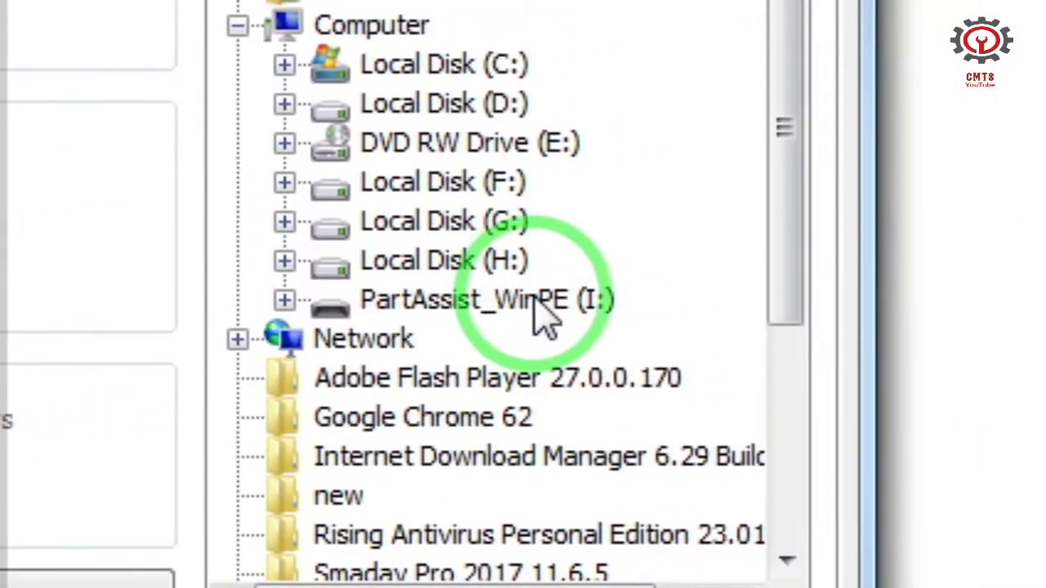
left_click(739, 288)
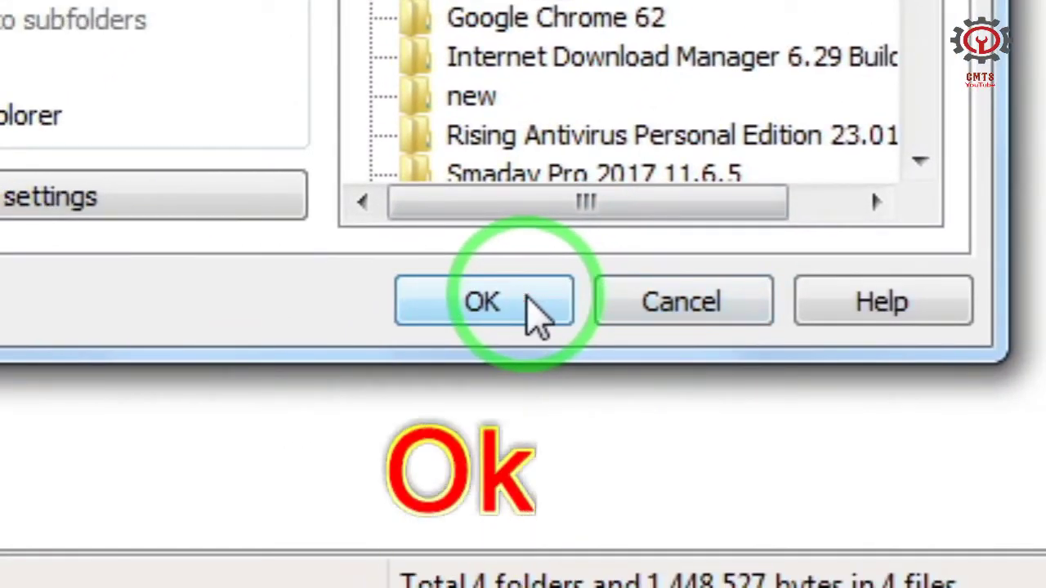
left_click(529, 302)
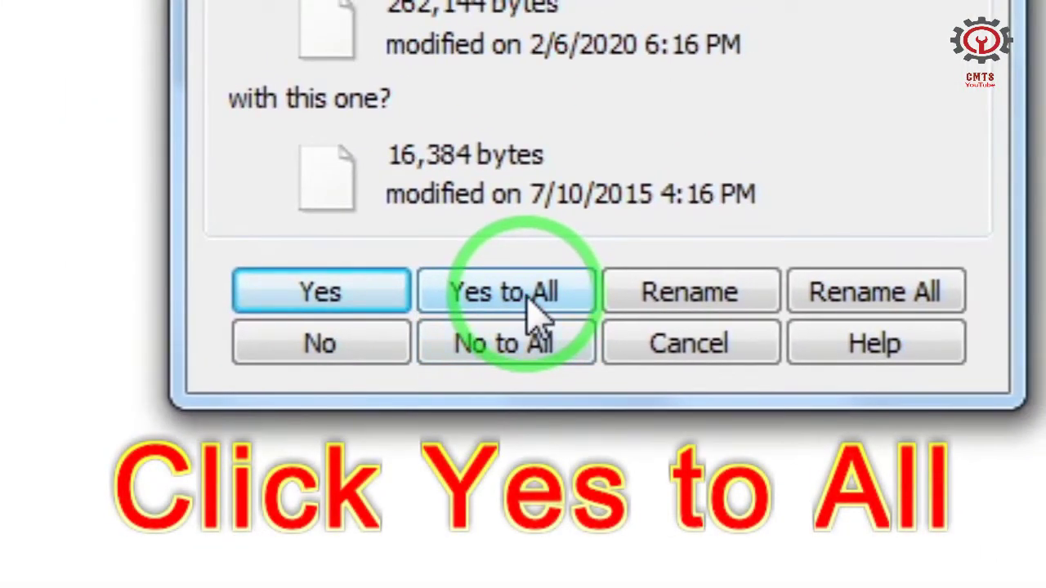
left_click(528, 299)
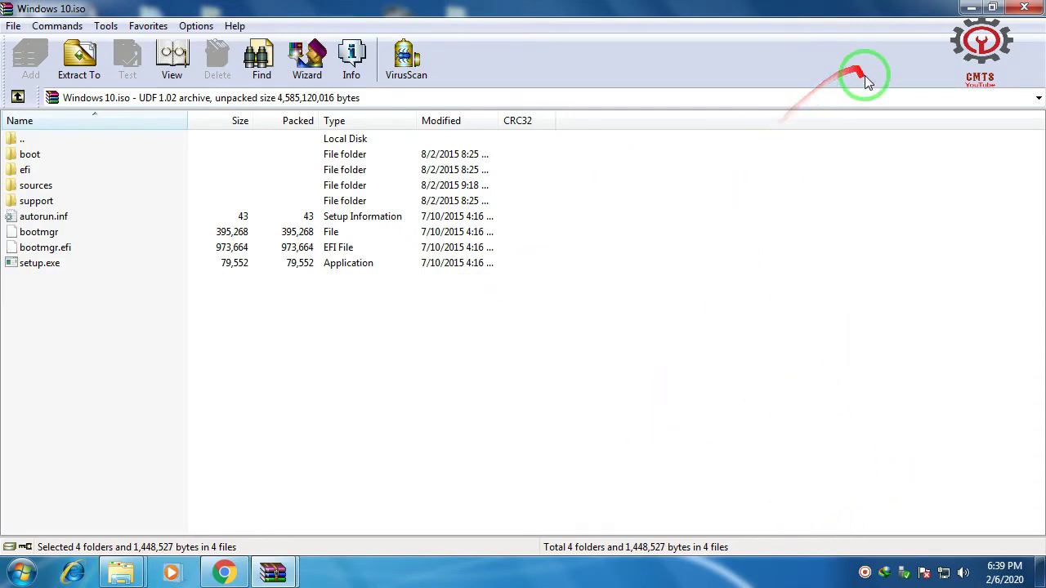
left_click(1022, 9)
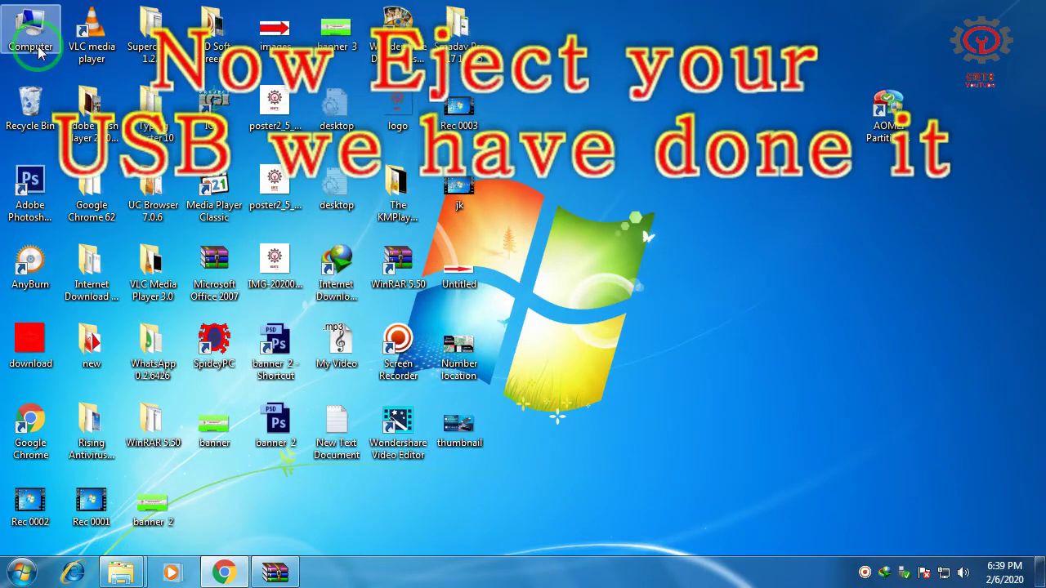
Step: Open Computer and eject the PartAssist_WinPE (I:) USB drive
right_click(39, 49)
left_click(46, 56)
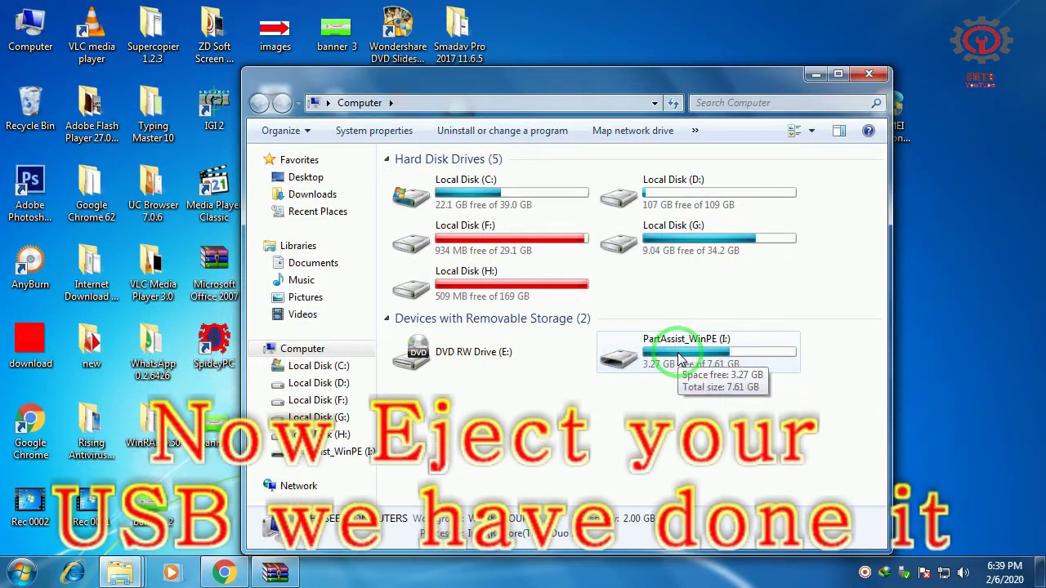
right_click(678, 360)
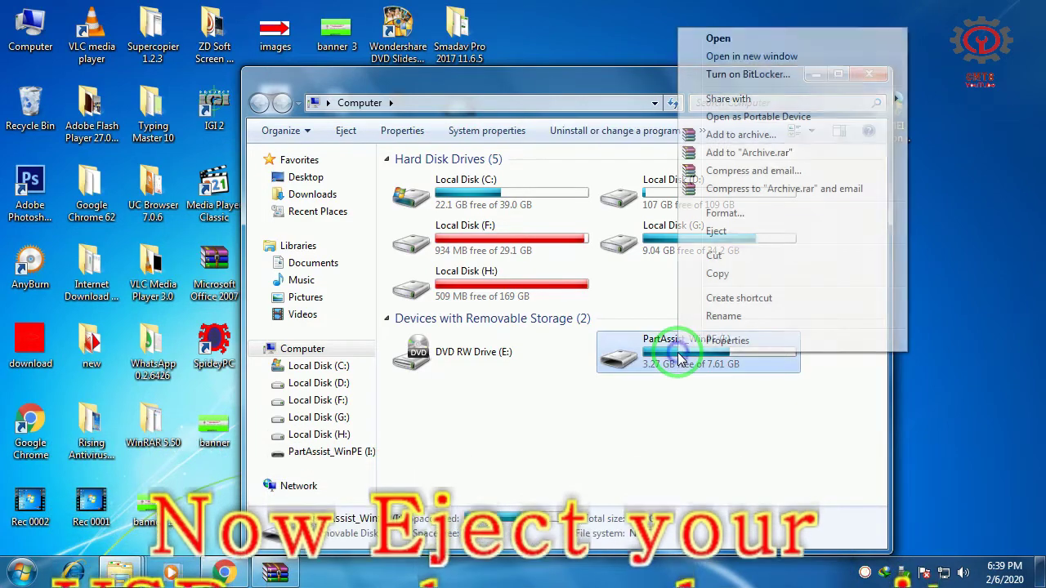